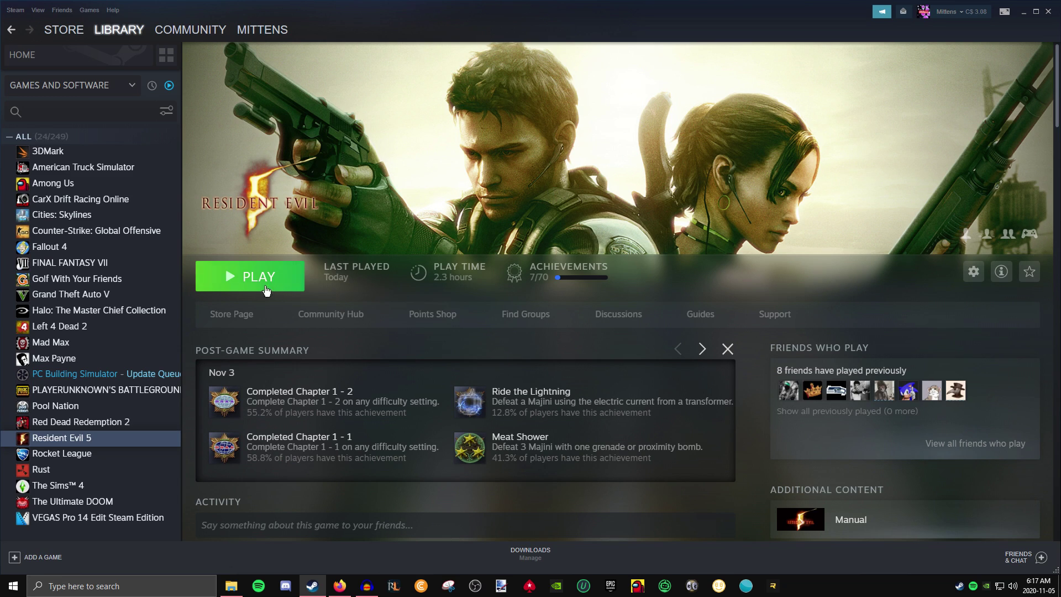
Try starting Resident Evil 5, then open its Properties to the local files settings.
click(238, 284)
right_click(147, 445)
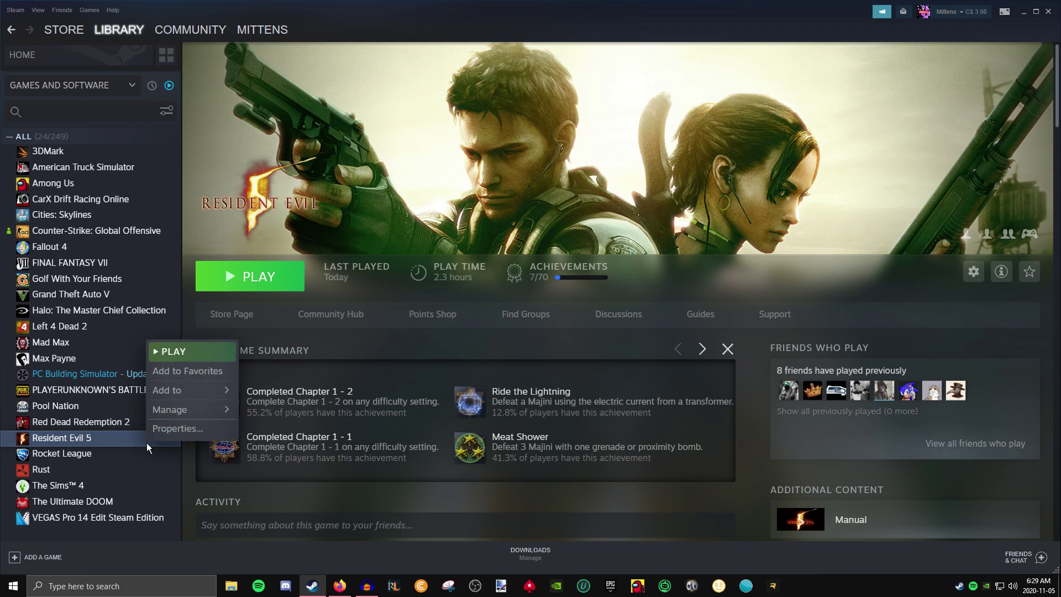
click(180, 431)
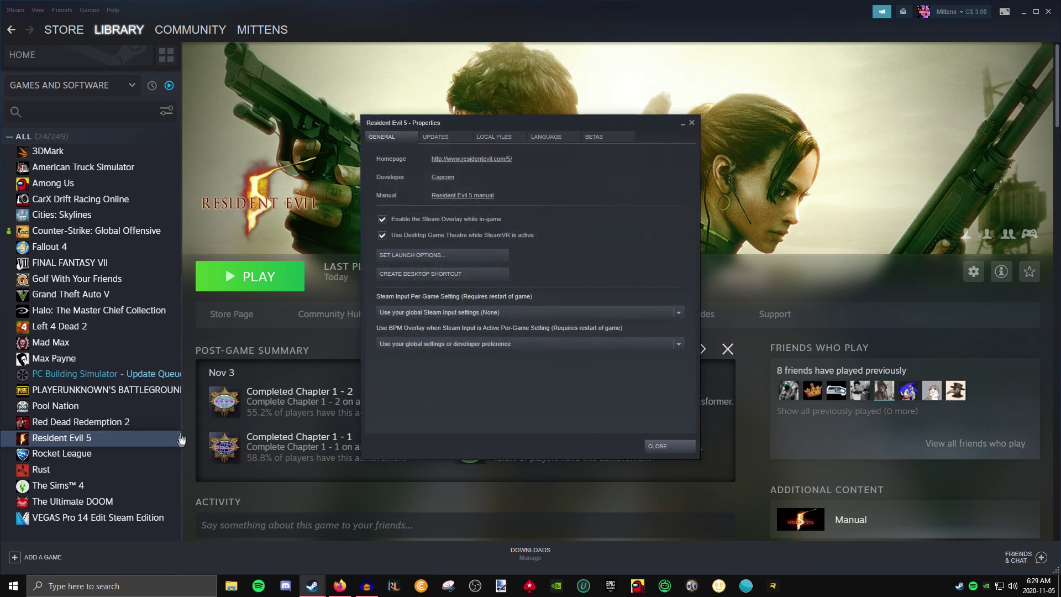
click(489, 139)
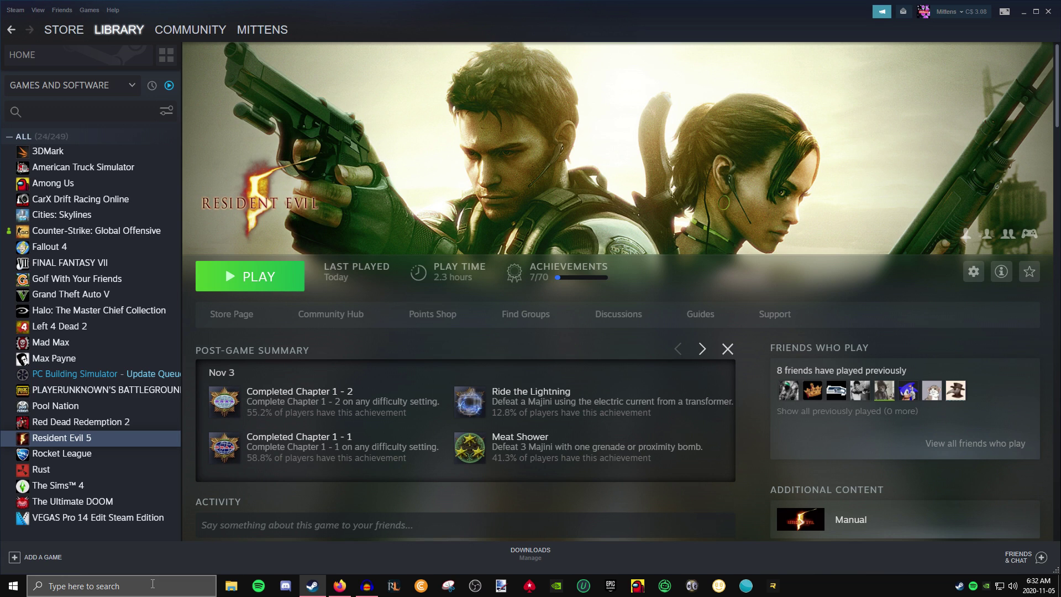
Search 'chec' from the taskbar, open Check for updates, and start a new update scan.
click(113, 584)
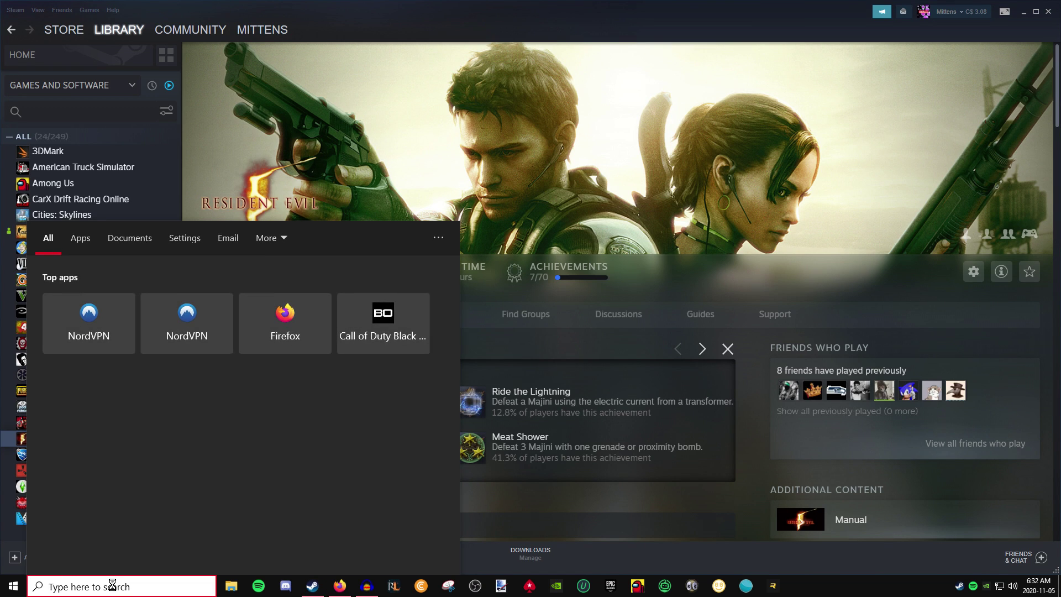
text(check)
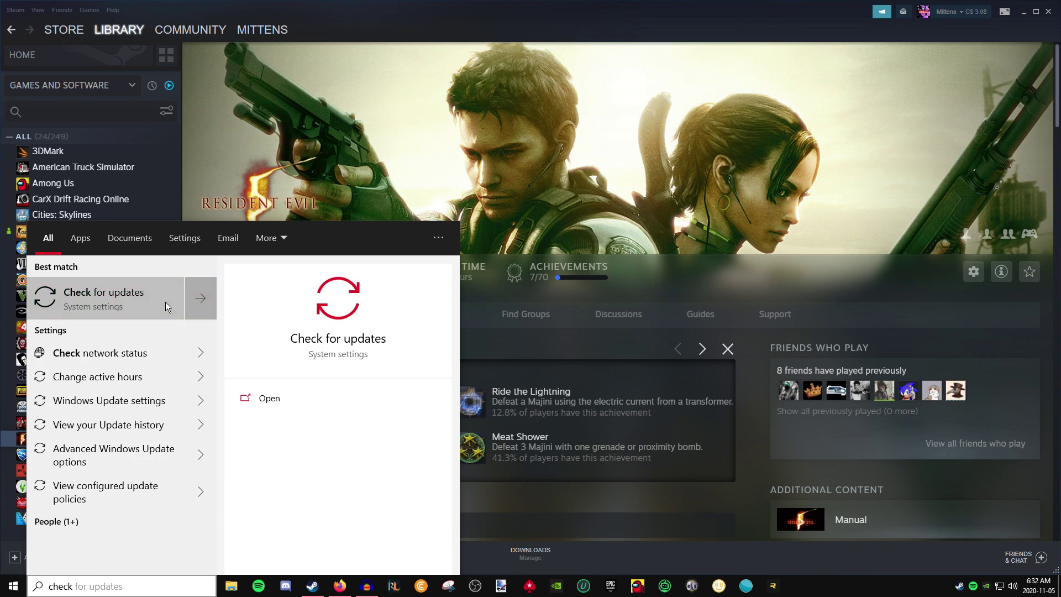
click(165, 302)
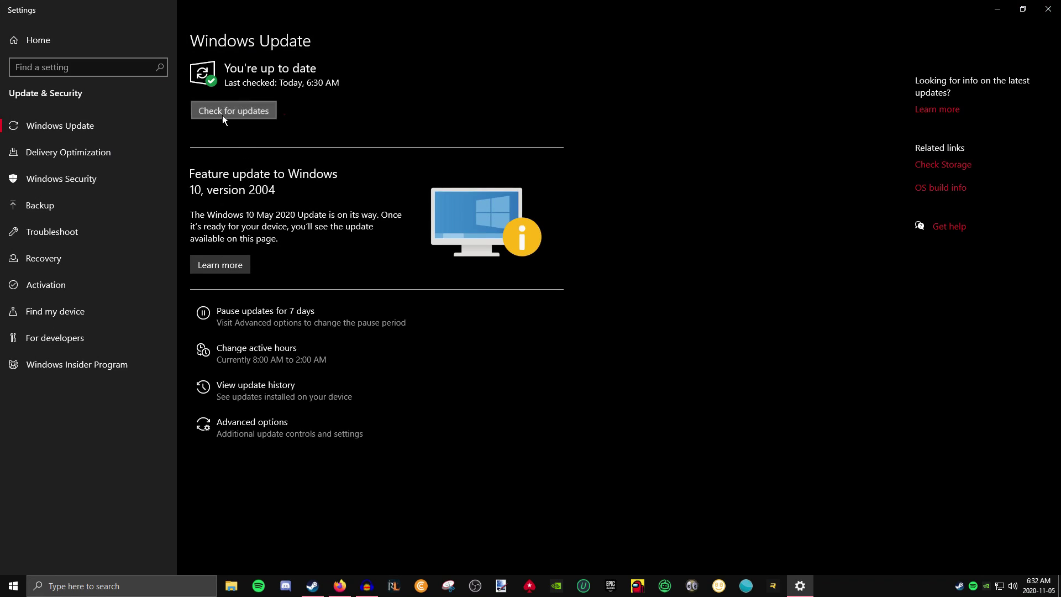
click(223, 114)
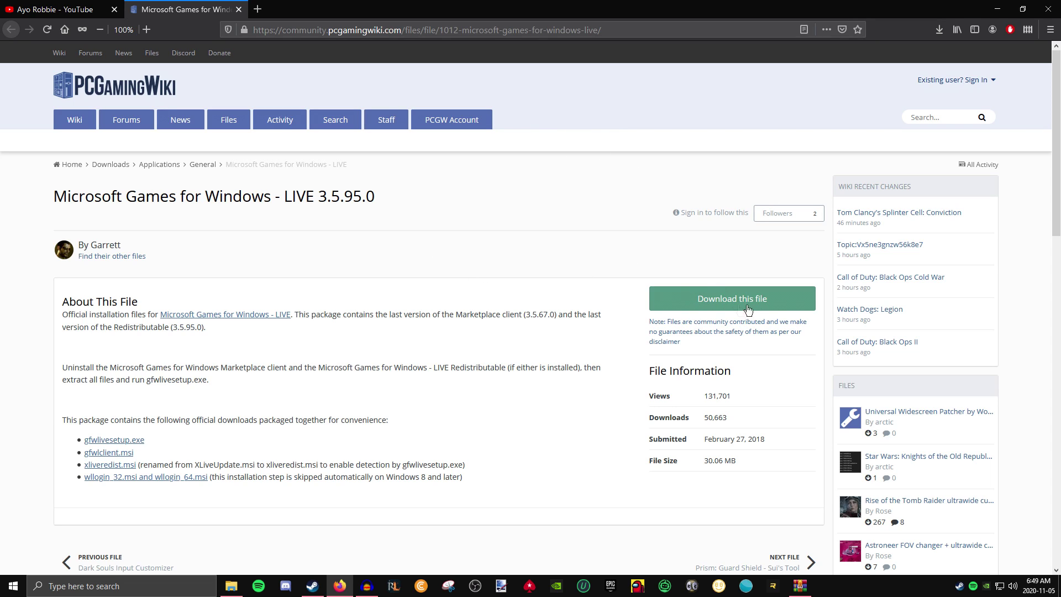
Open the downloaded gfwlivesetup.zip from Firefox's recent downloads list.
click(785, 310)
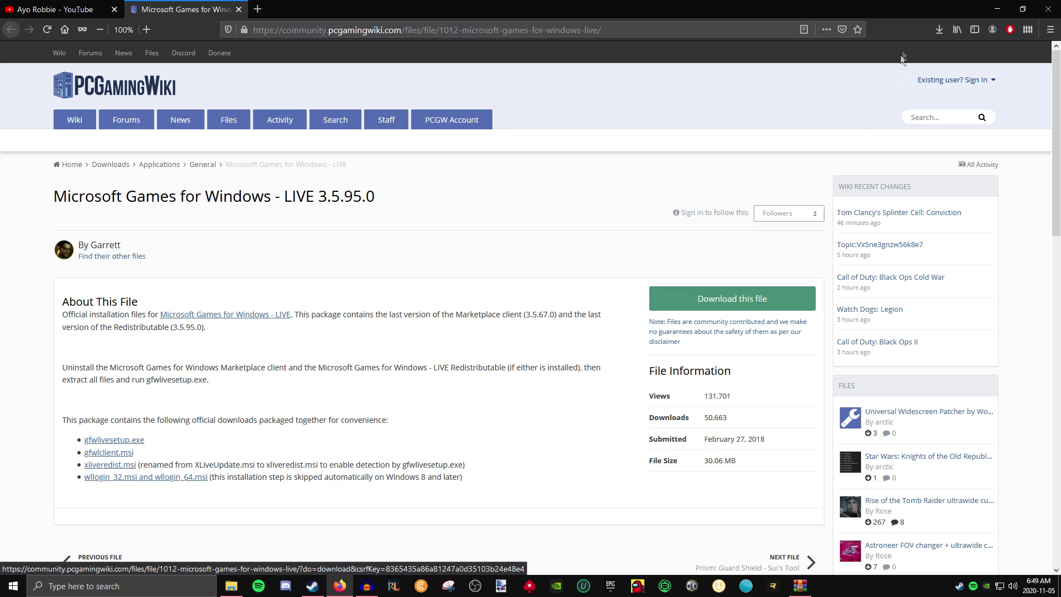
click(939, 25)
click(712, 55)
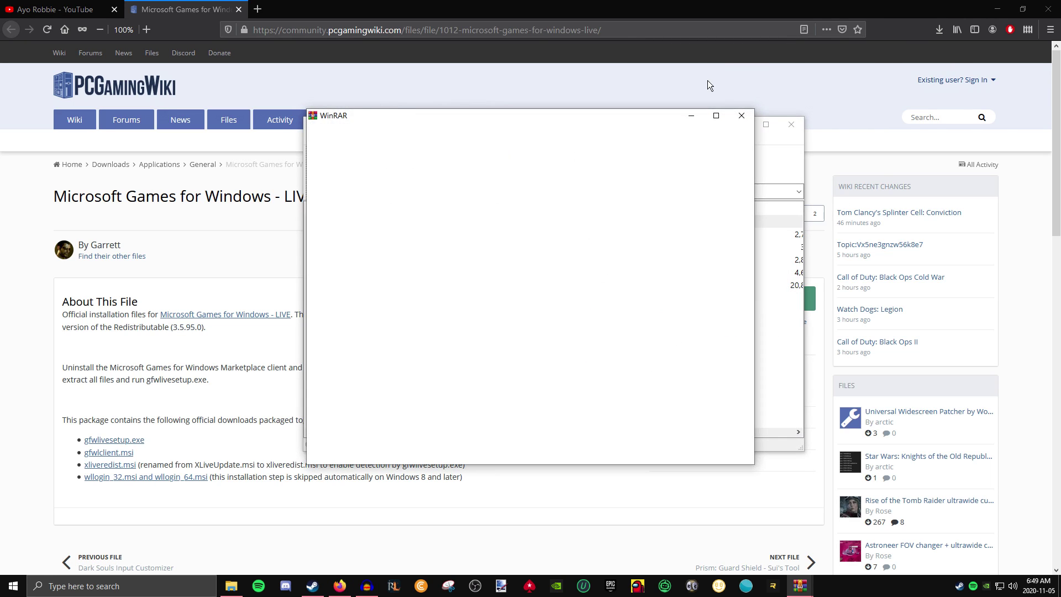
Dismiss the WinRAR trial reminder and select gfwlclient.msi in the archive.
click(737, 116)
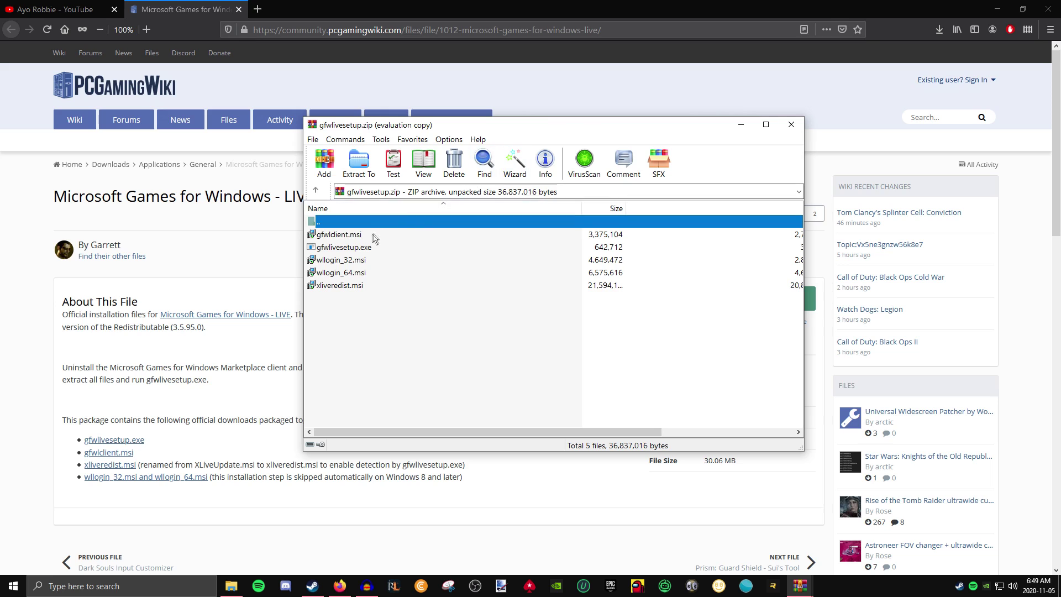
click(353, 238)
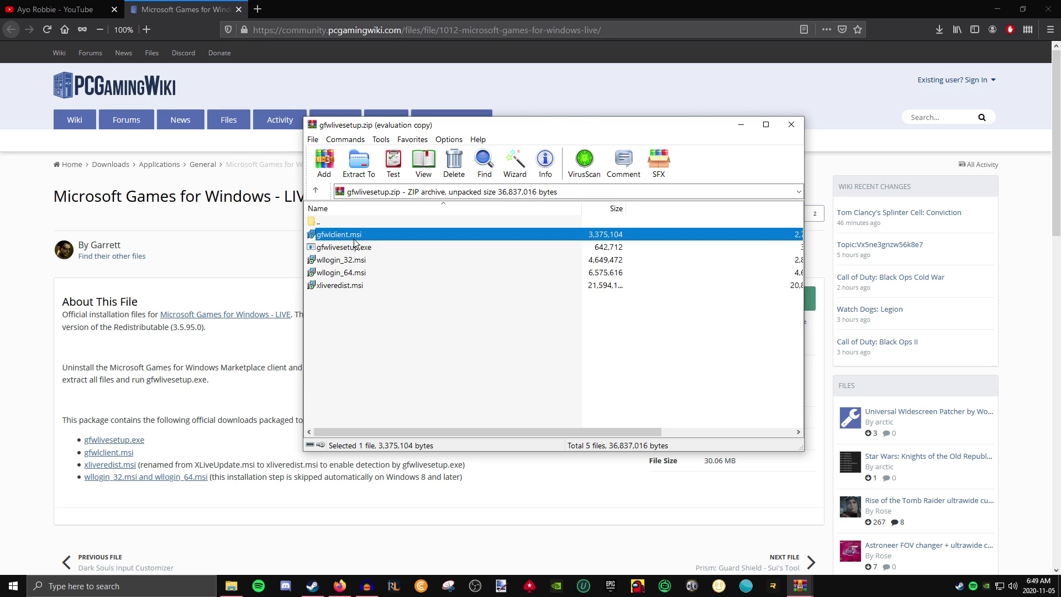
click(360, 249)
click(357, 238)
click(359, 248)
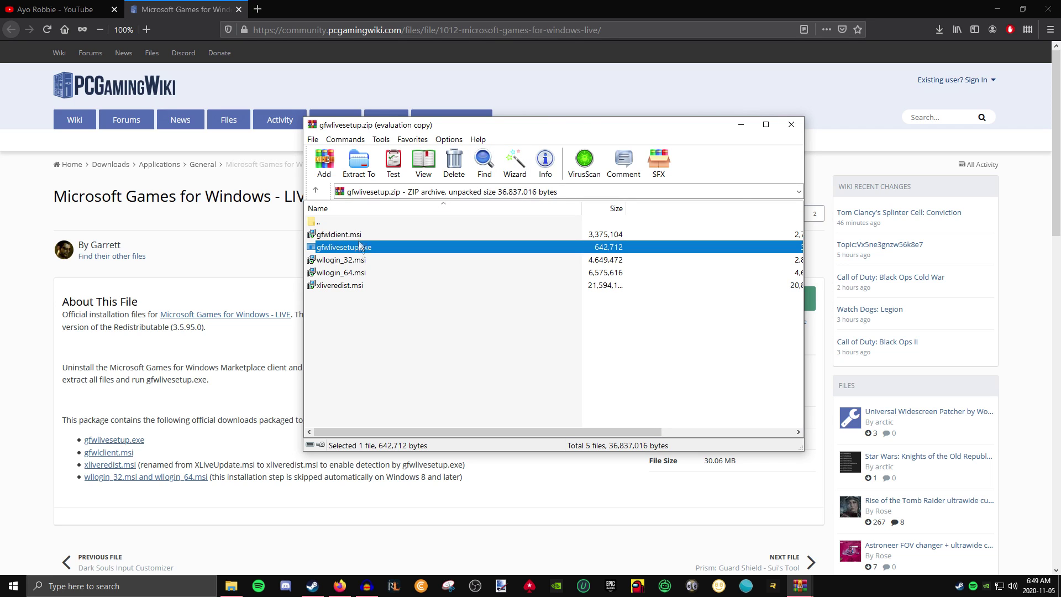
click(358, 237)
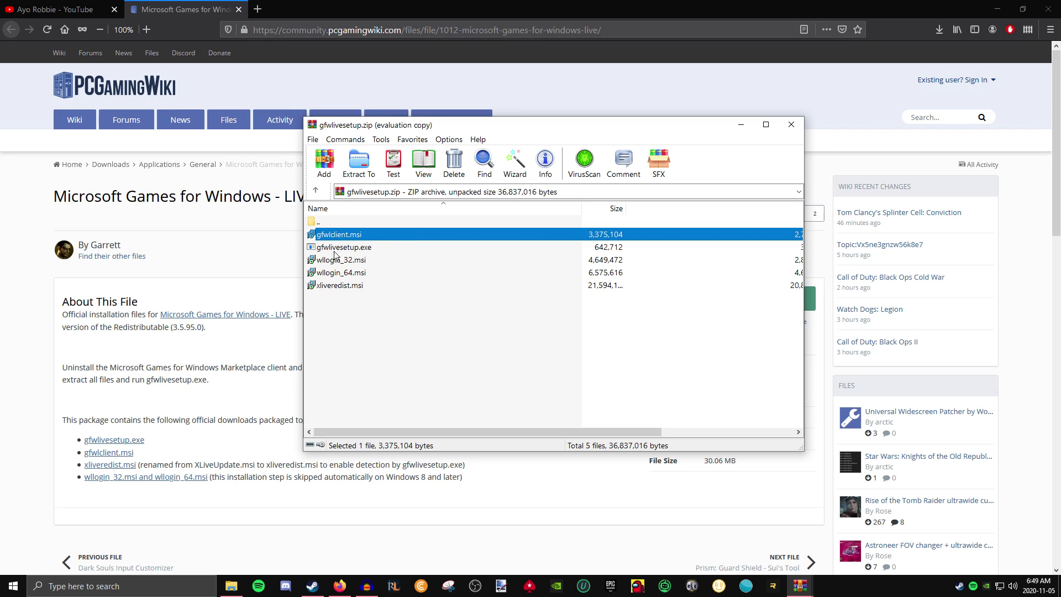
Install gfwlclient.msi, accepting the license and UAC prompt, then run gfwlivesetup.exe.
double_click(364, 233)
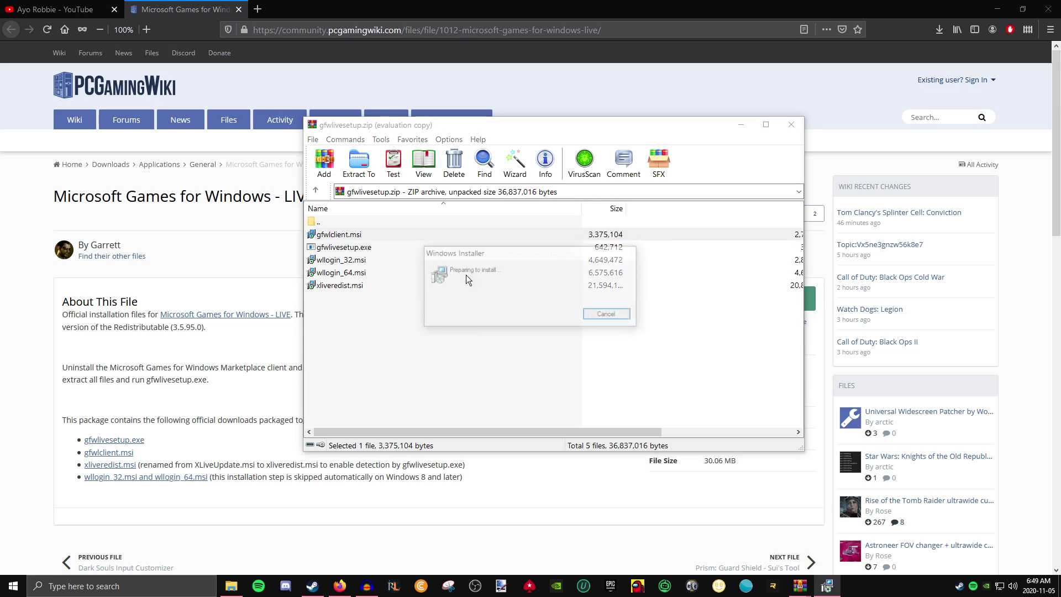
click(566, 359)
click(587, 379)
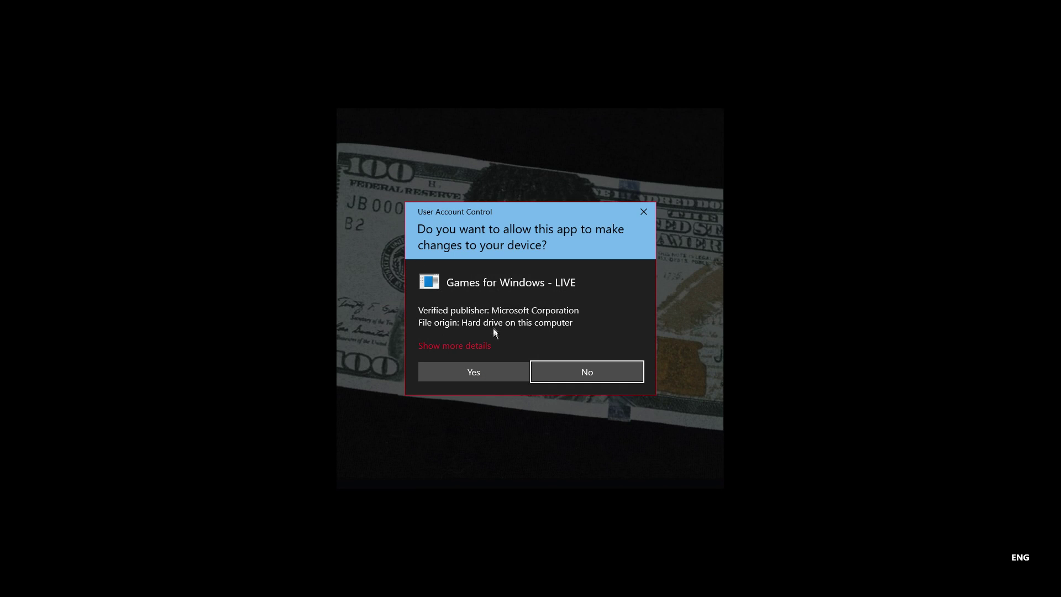
click(495, 373)
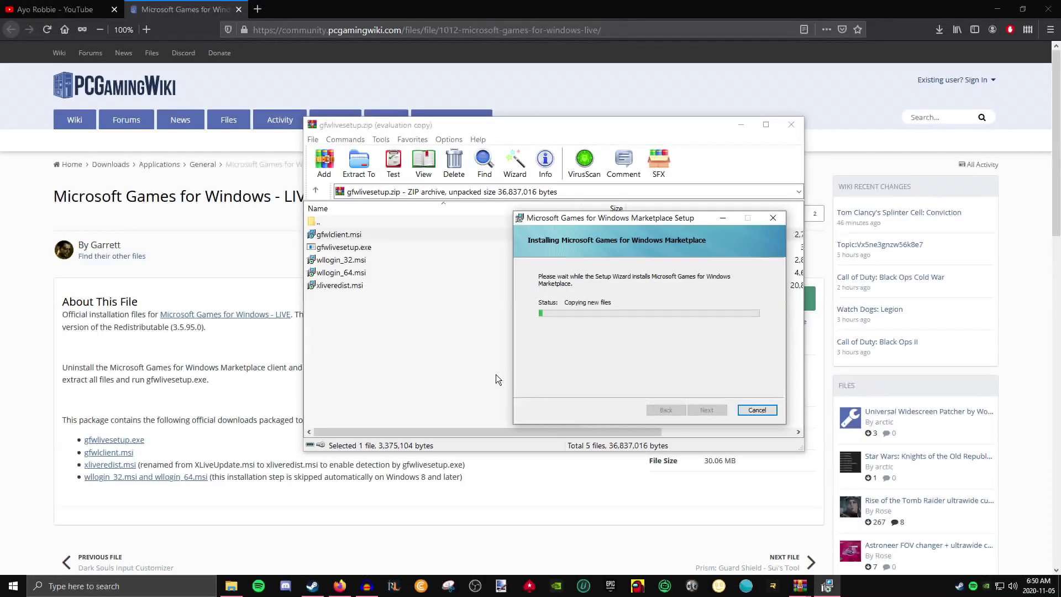
click(710, 409)
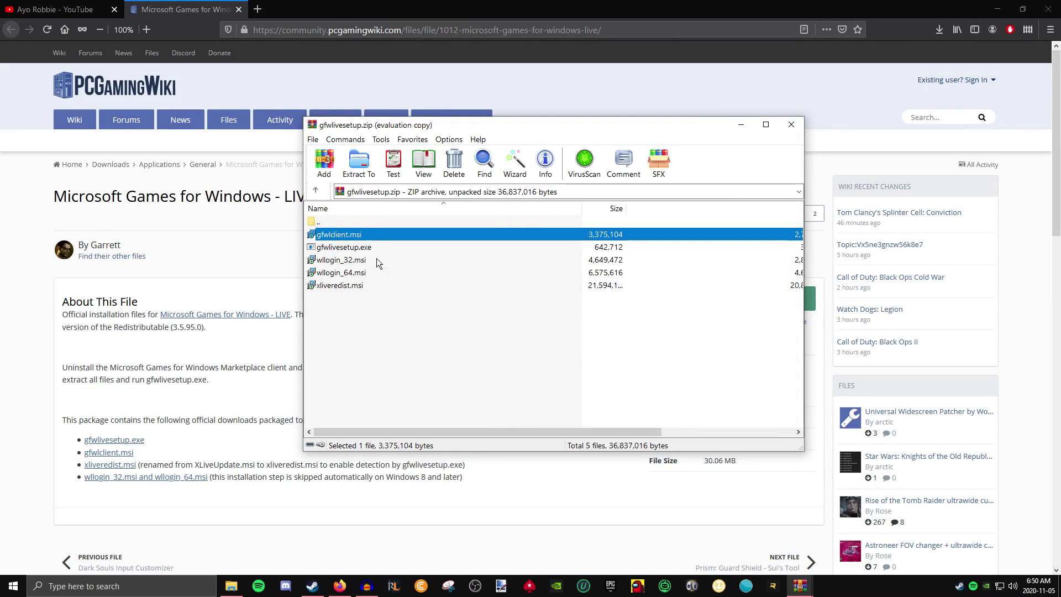
double_click(362, 248)
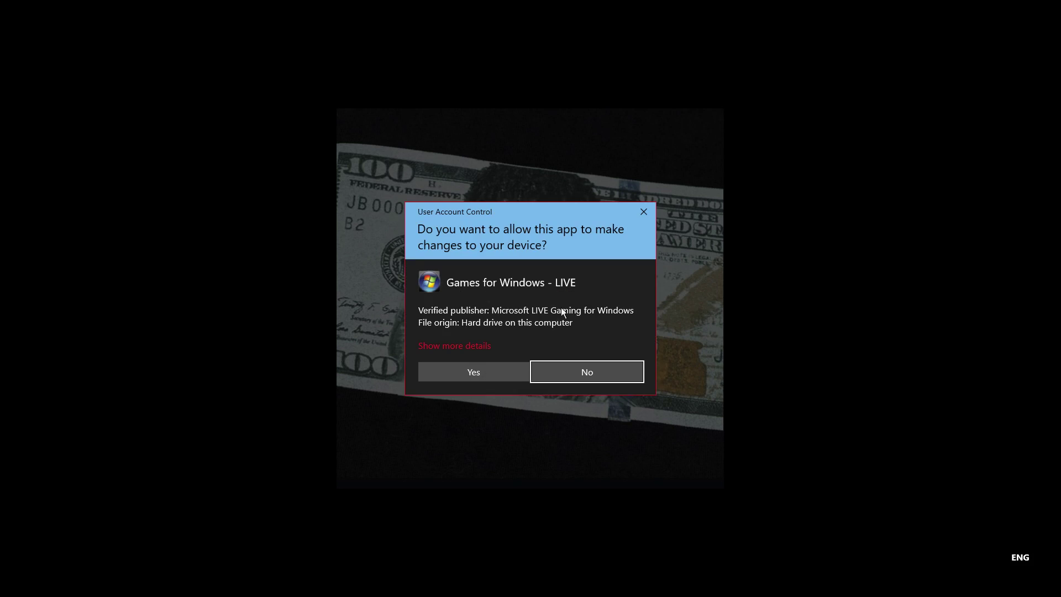
Approve the Games for Windows - LIVE setup, close its success message, and return to Steam.
click(479, 367)
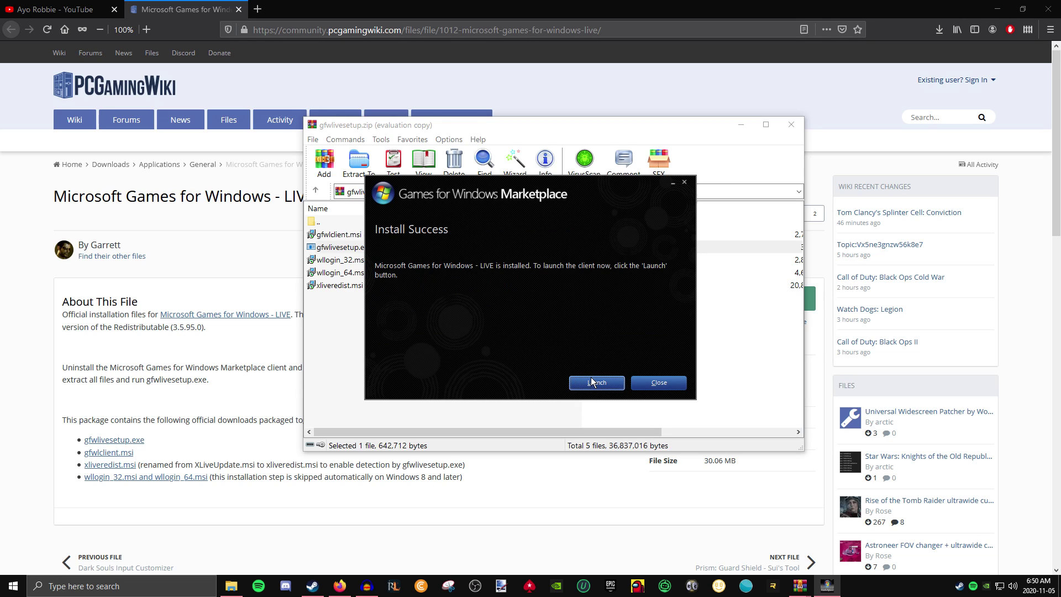
click(656, 383)
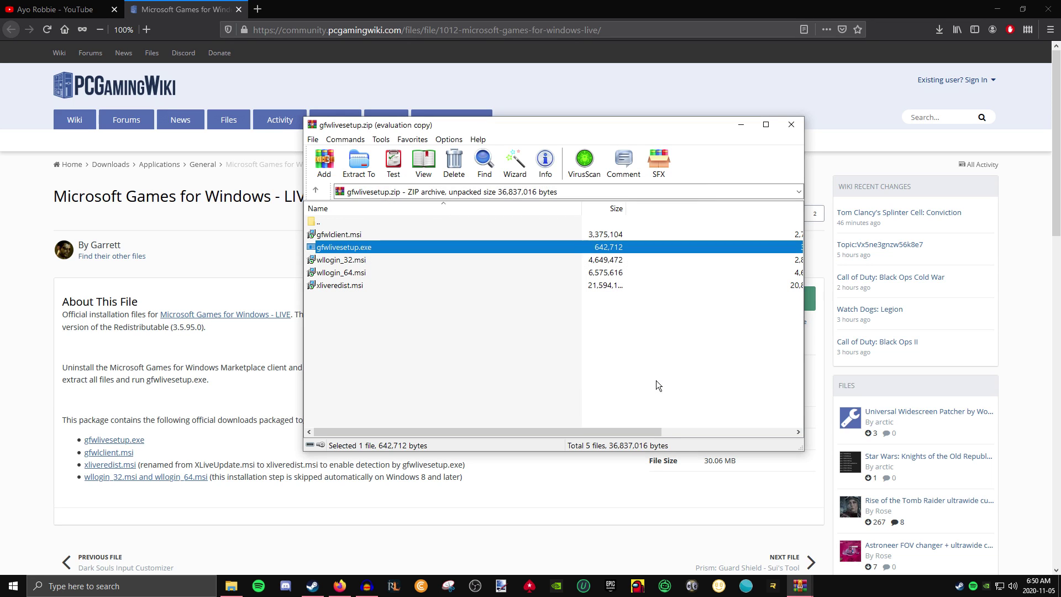
click(312, 590)
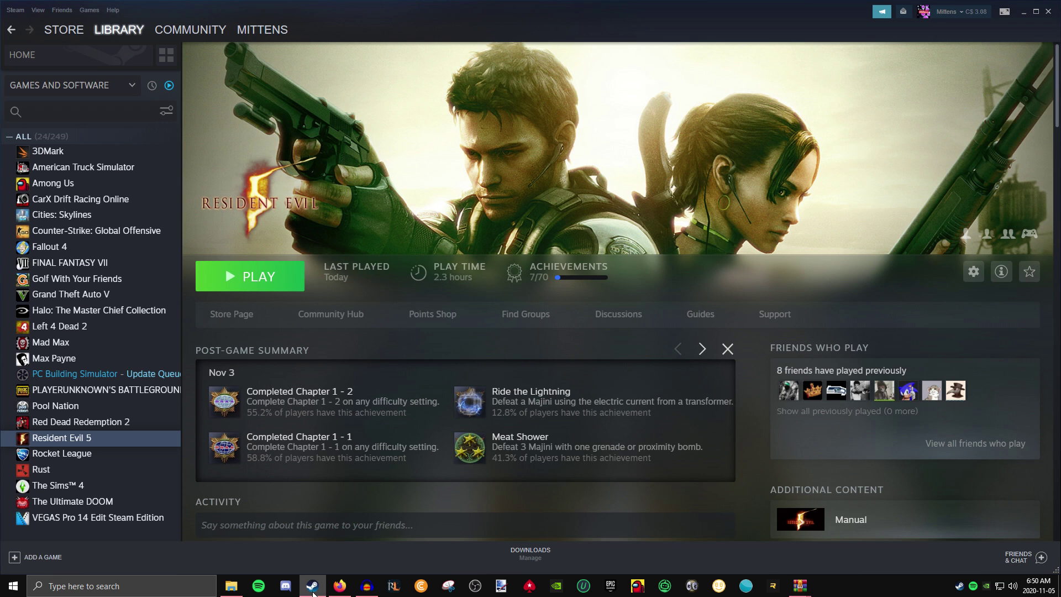
Press PLAY on the Resident Evil 5 library page to start the game.
click(265, 284)
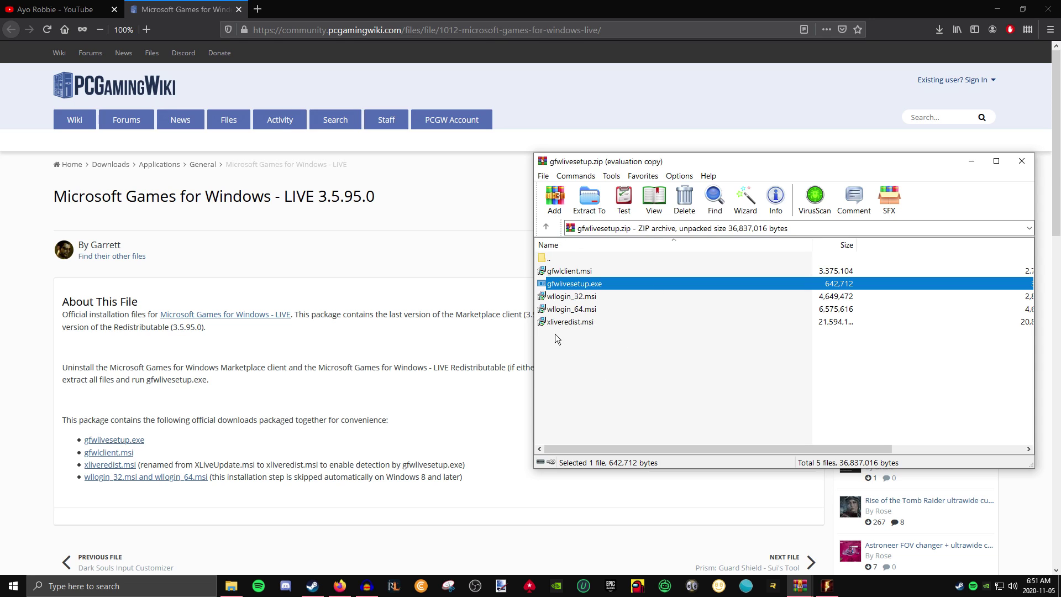
double_click(565, 323)
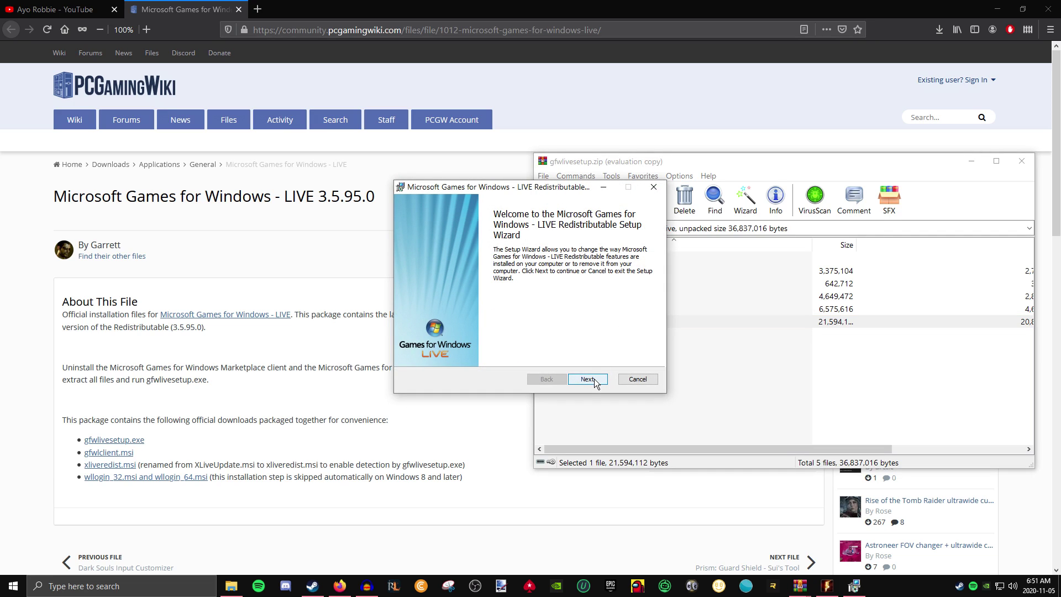
click(588, 379)
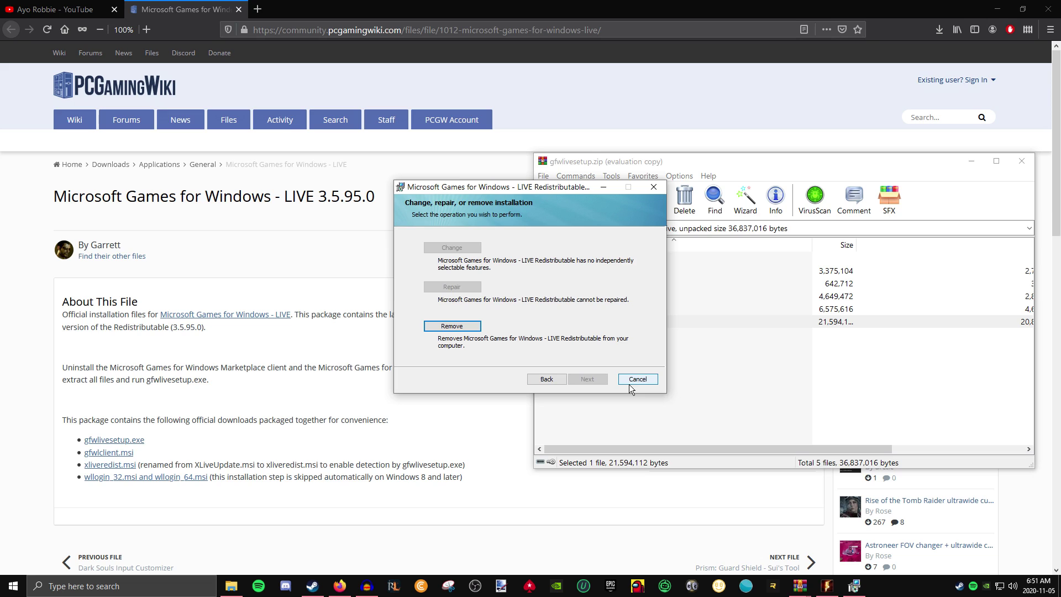
click(653, 186)
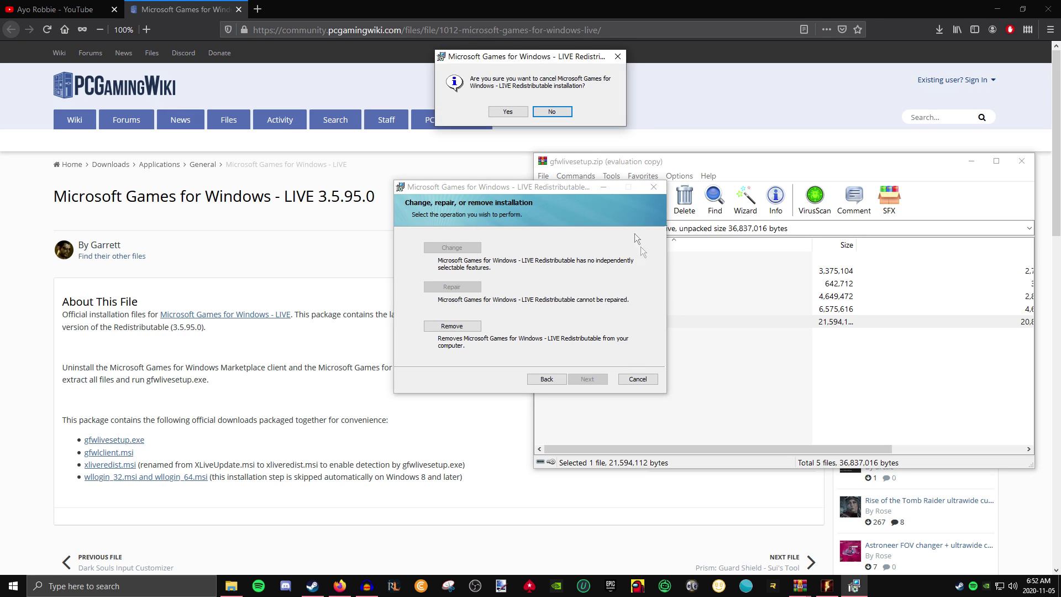
click(507, 112)
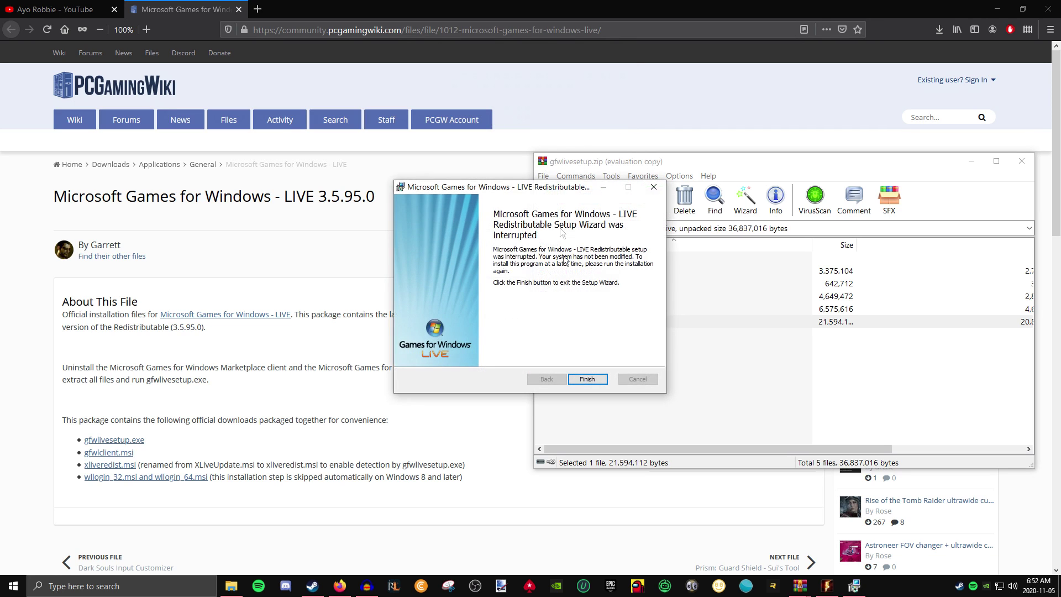
click(589, 379)
double_click(559, 323)
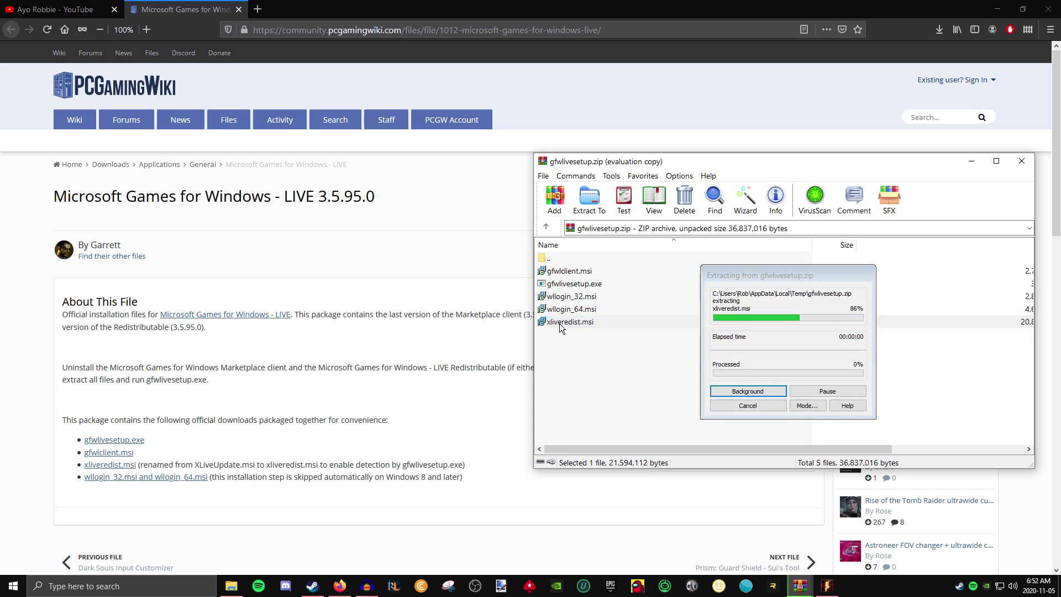
click(586, 379)
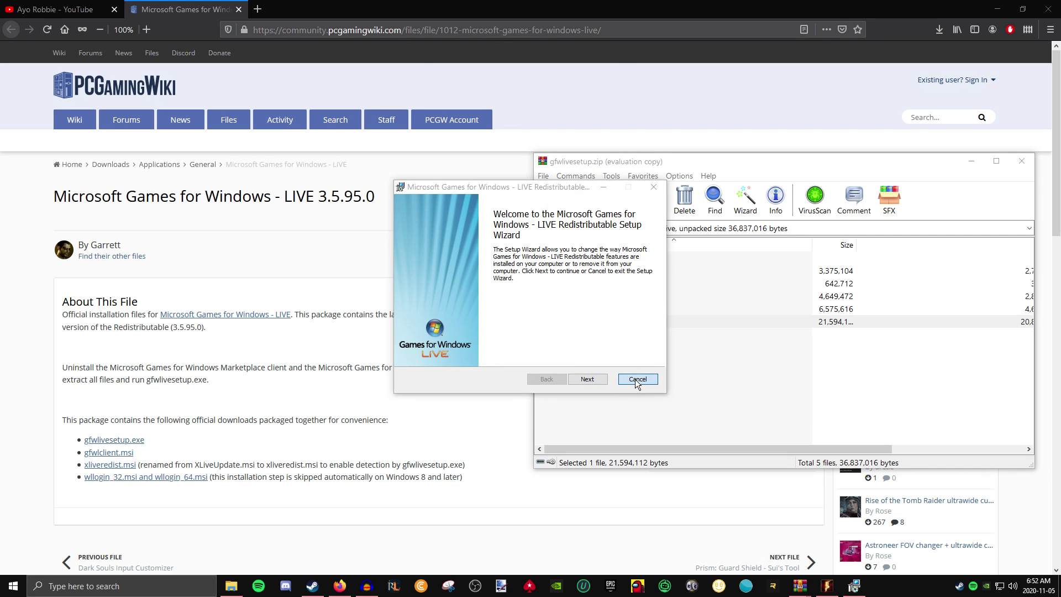
click(506, 111)
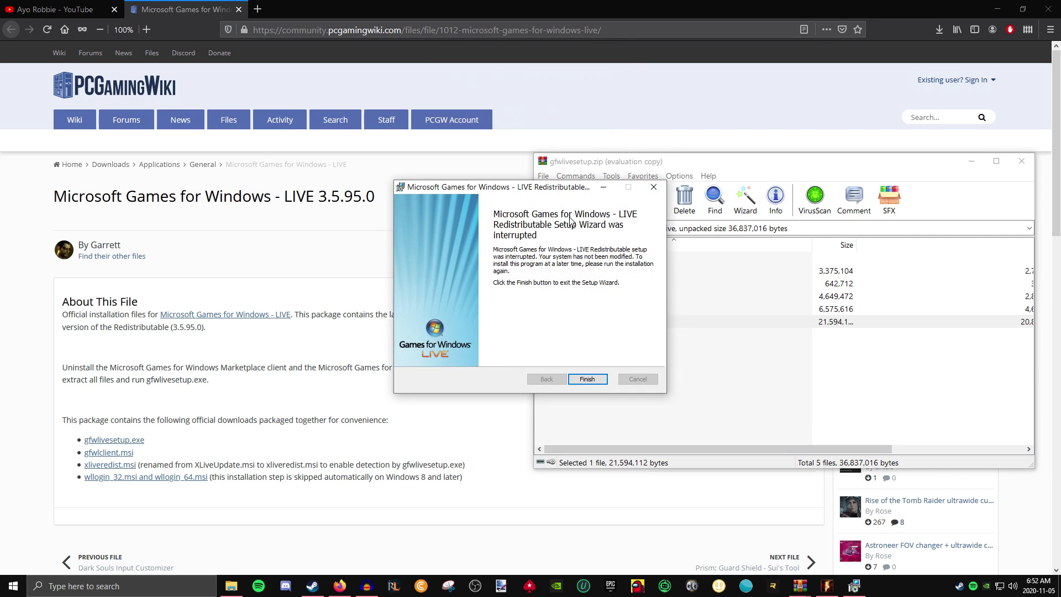
click(587, 379)
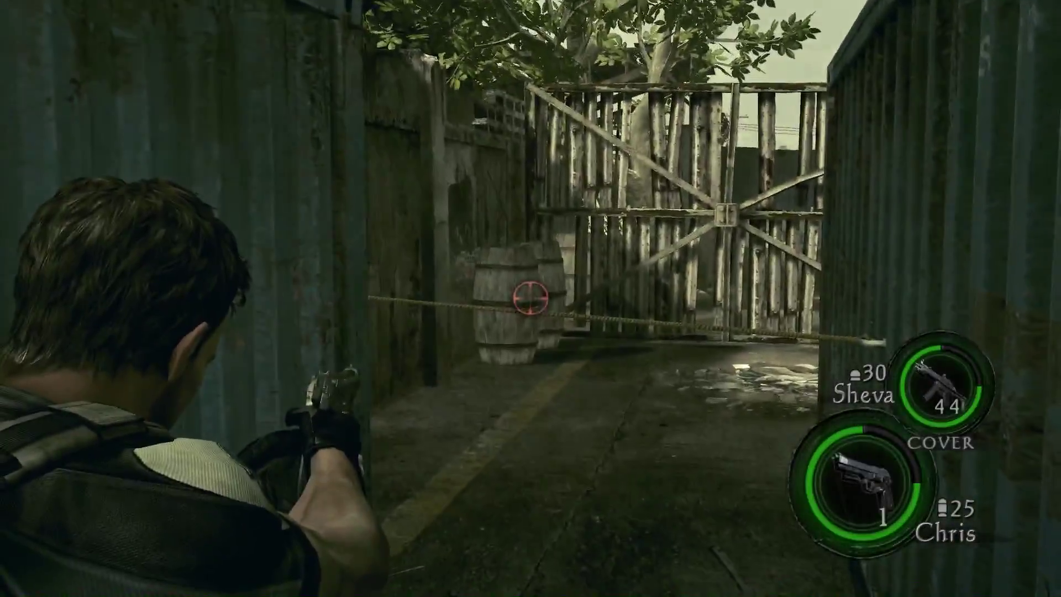
Shoot open the barrels near the wooden gate and pick up the dropped handgun ammo.
click(529, 298)
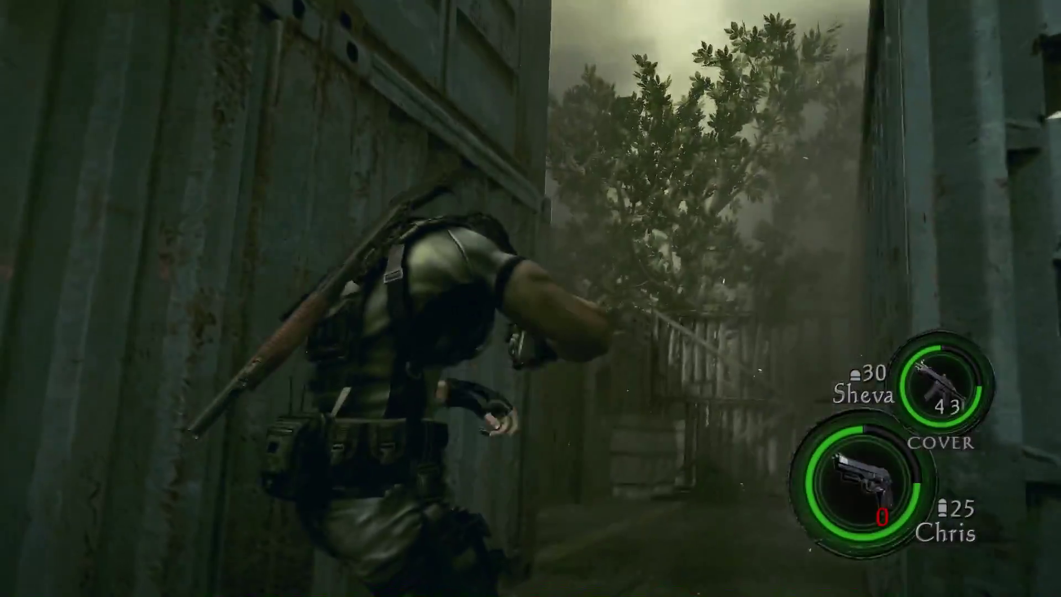
key(w)
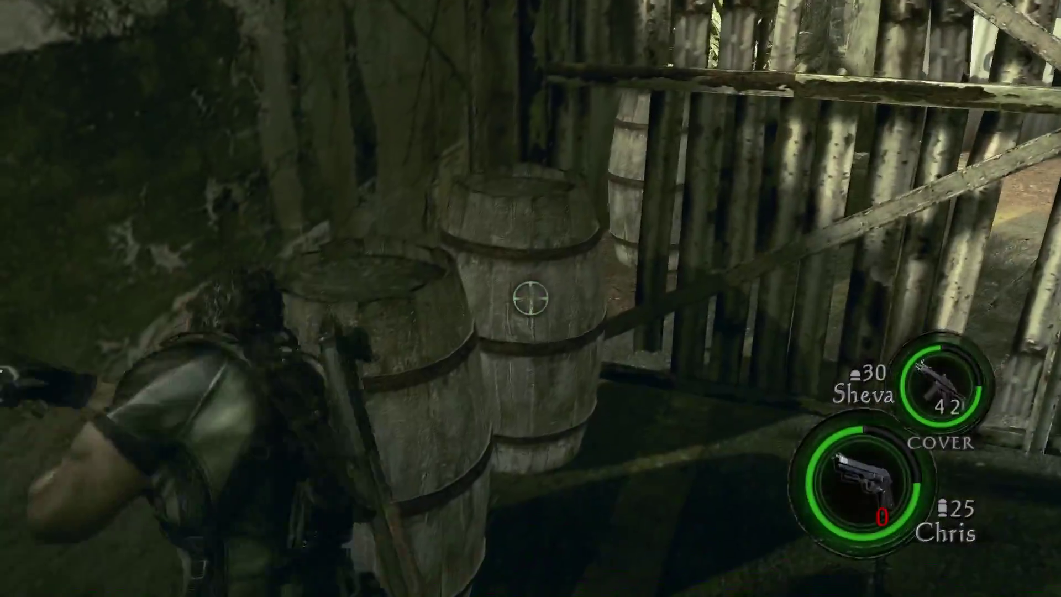
click(529, 297)
key(w)
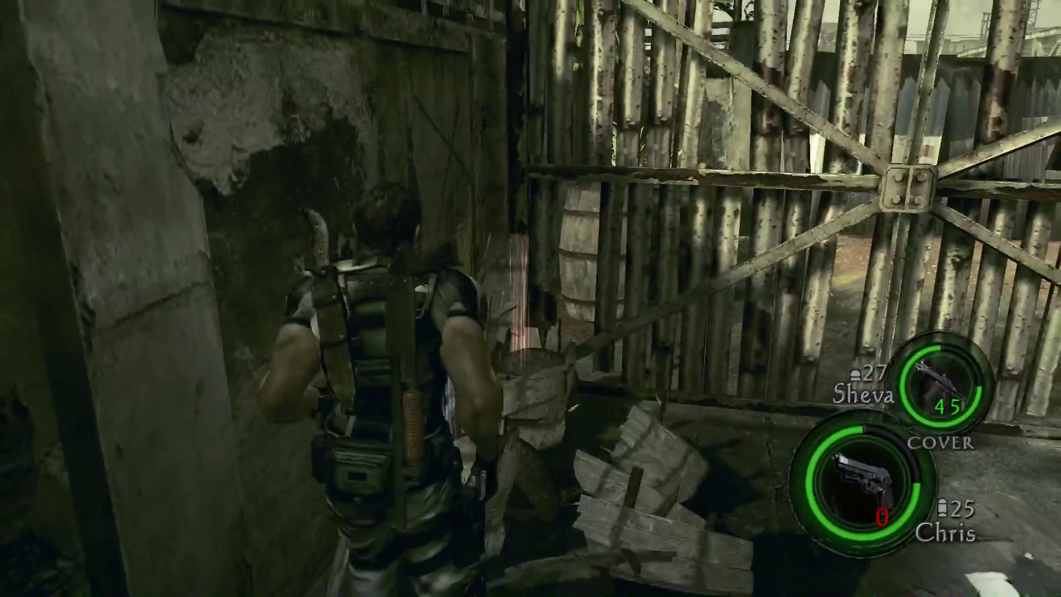
key(f)
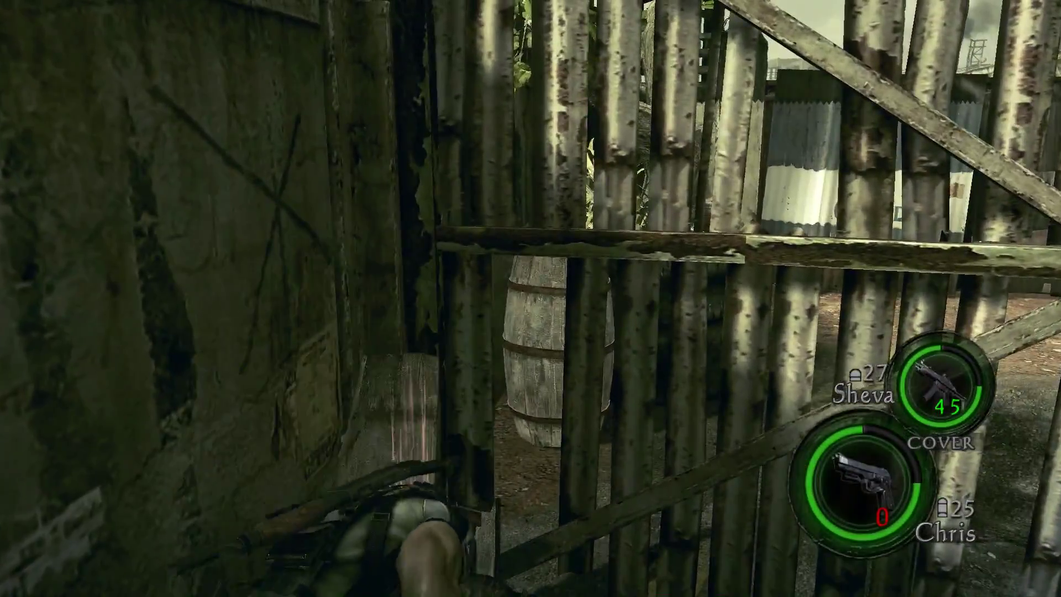
Turn toward the container corridor, reload the handgun, and shoot the enemy on the container.
key(shift+s)
key(r)
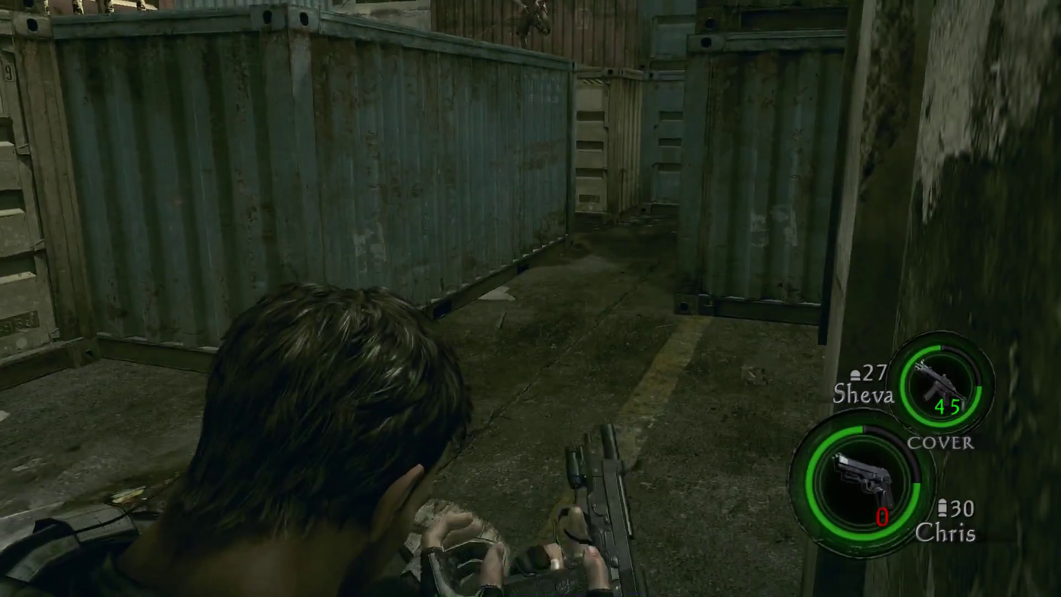
right_click(531, 299)
click(529, 298)
click(529, 297)
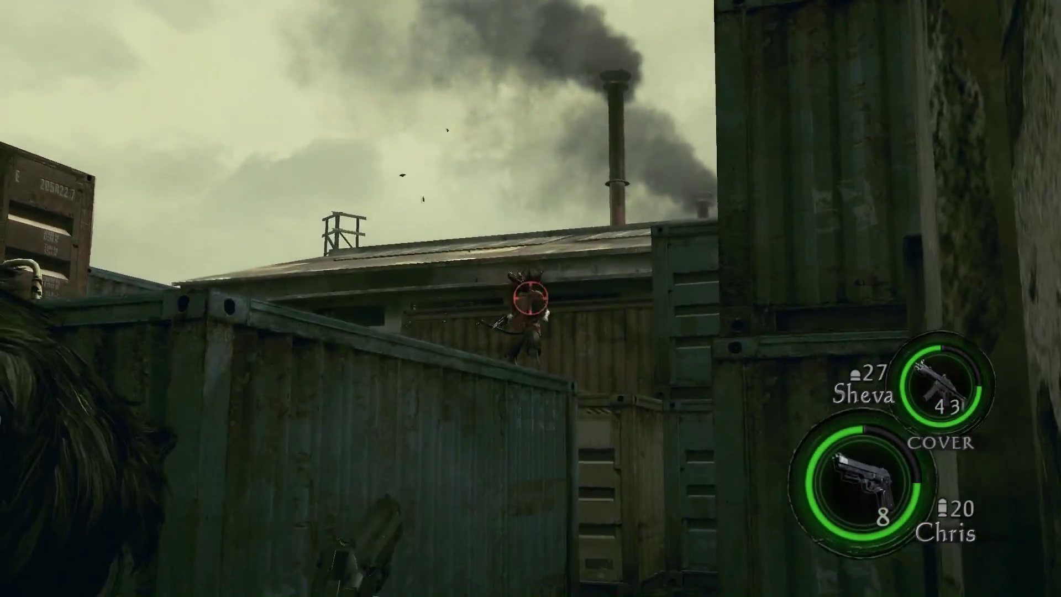